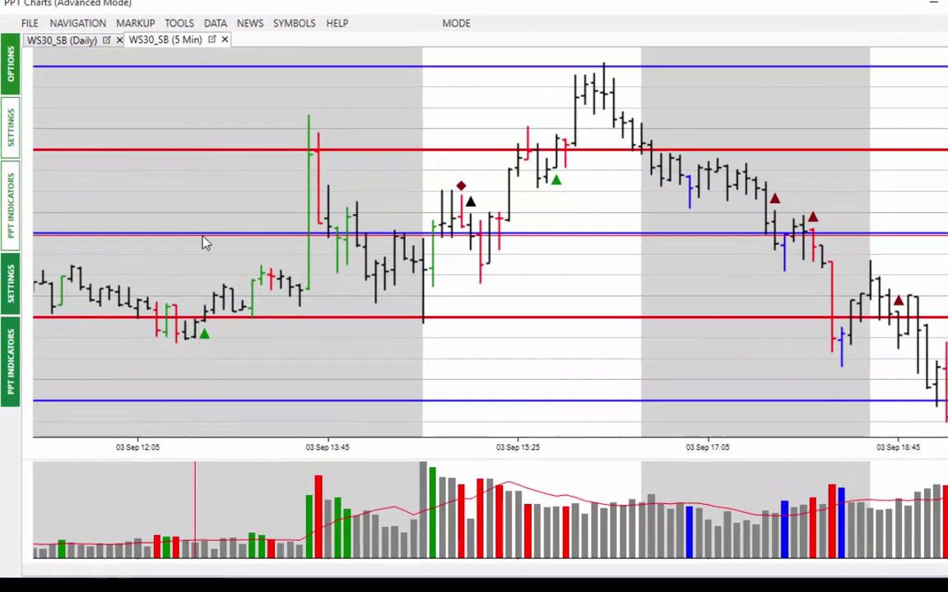
Step: Turn on Show Parabolic SAR in the 5-minute chart's settings panel
scroll(214, 255, up, 5)
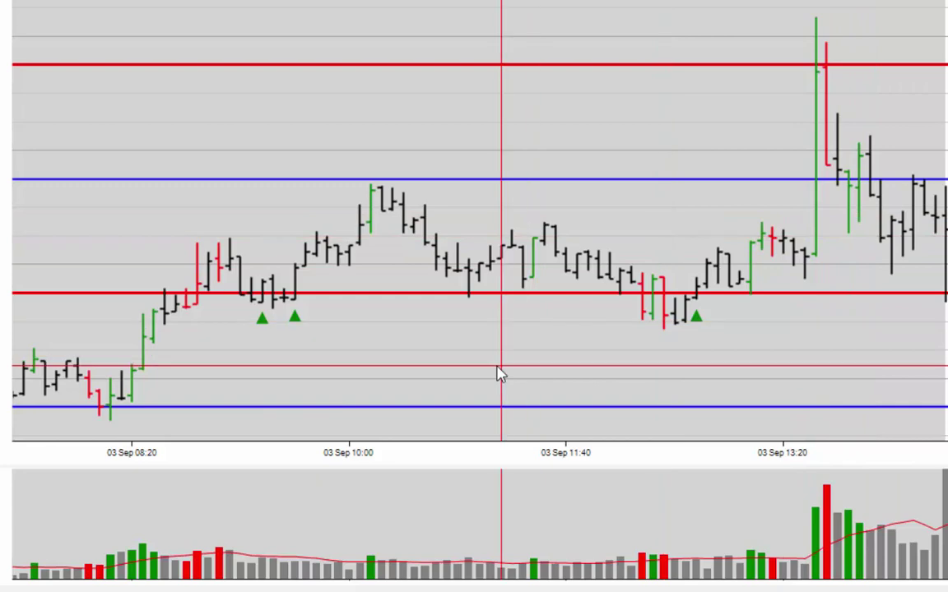
scroll(807, 362, down, 10)
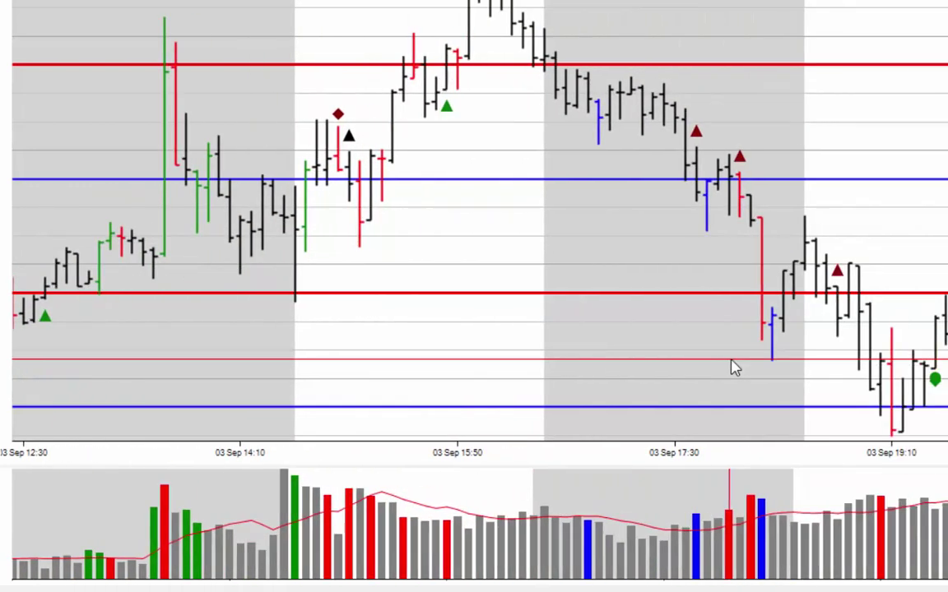
scroll(735, 368, down, 1)
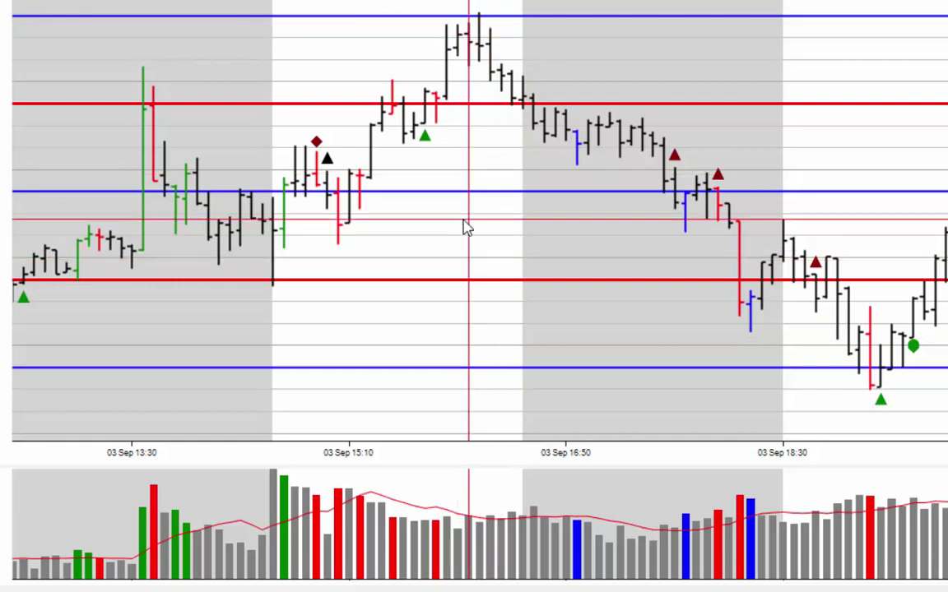
scroll(701, 100, down, 5)
scroll(260, 254, up, 1)
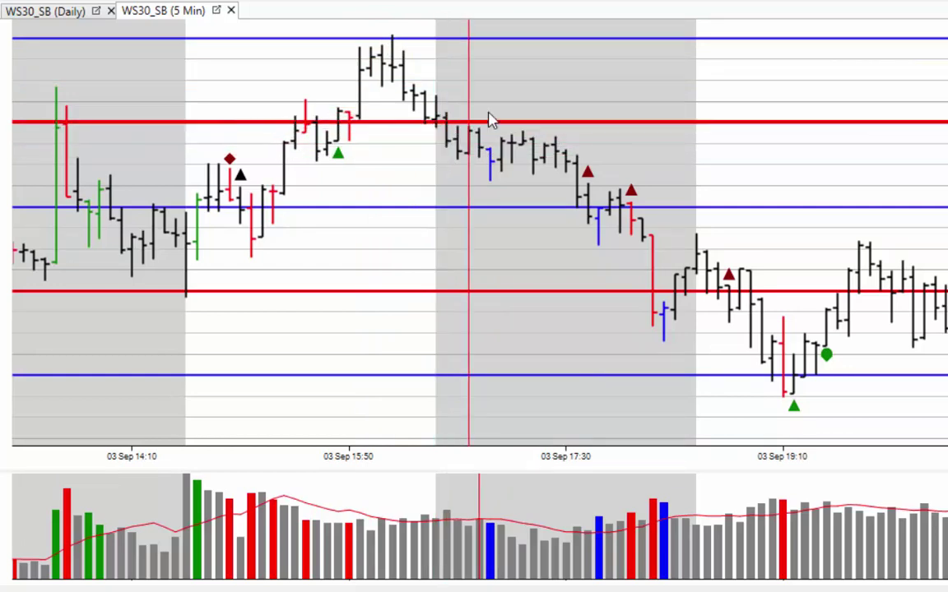
scroll(498, 99, down, 5)
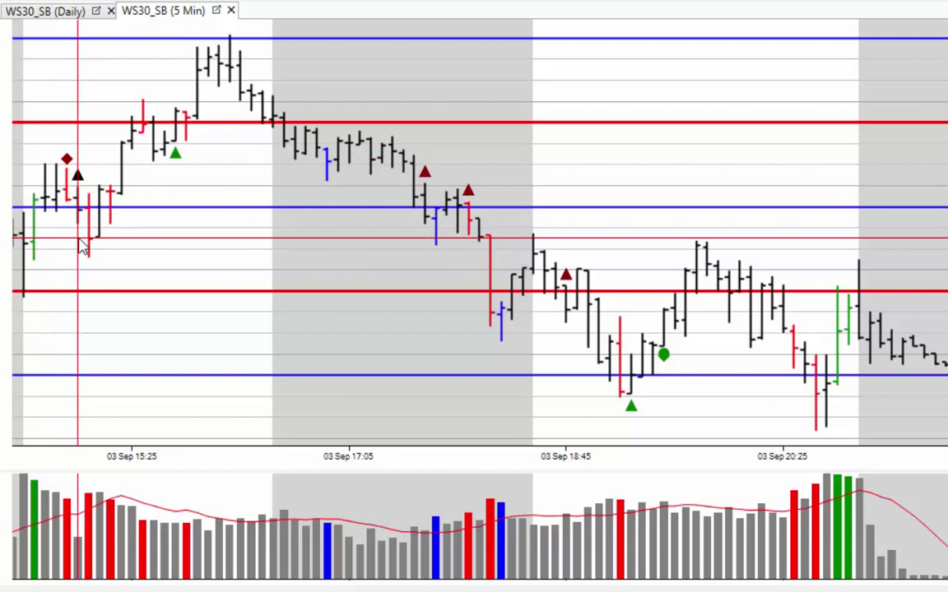
scroll(135, 234, up, 3)
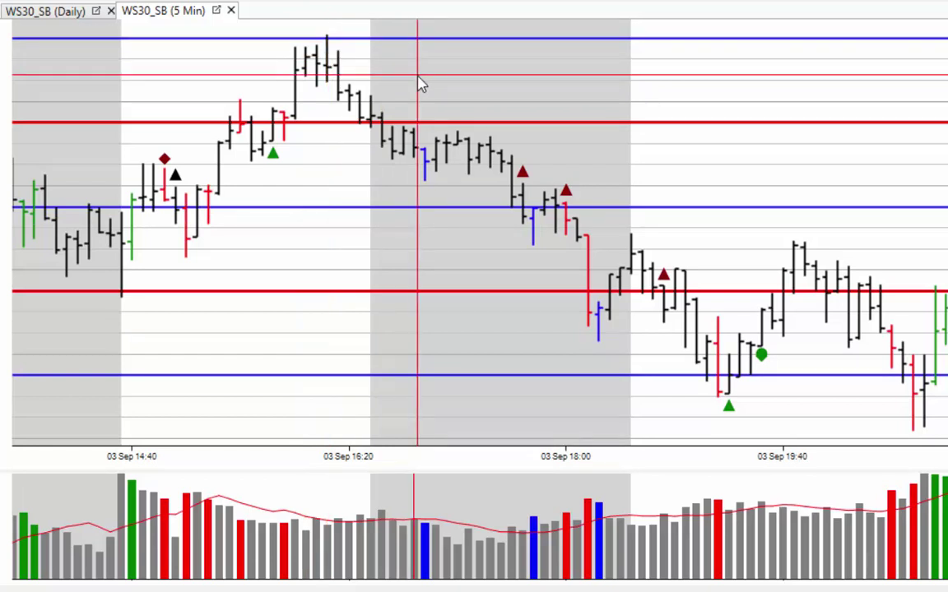
scroll(402, 80, down, 3)
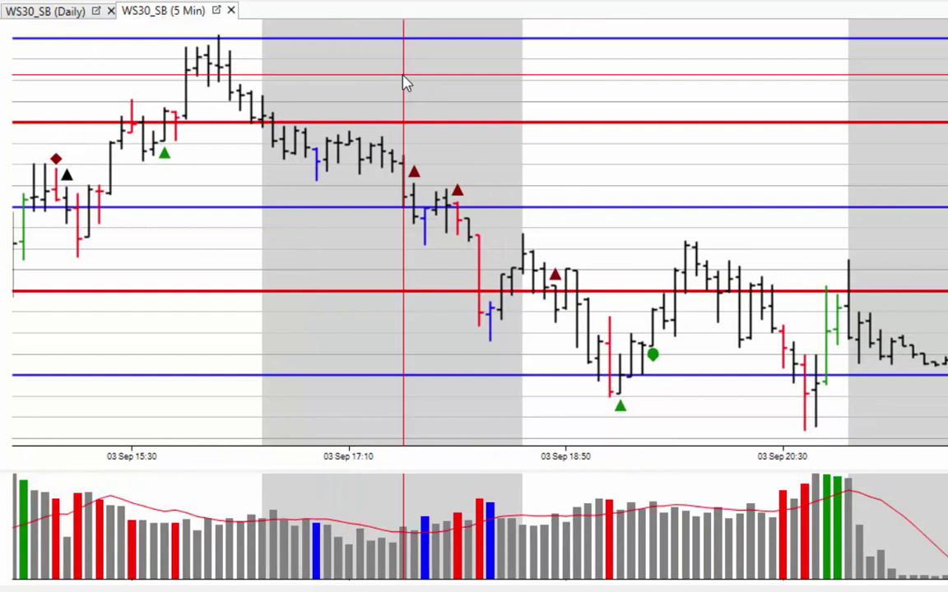
click(15, 282)
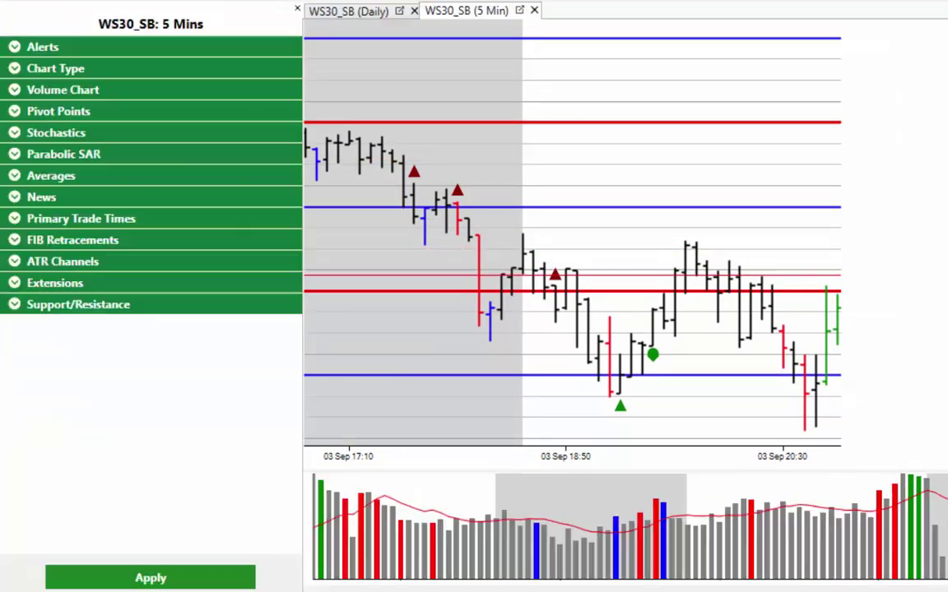
click(37, 154)
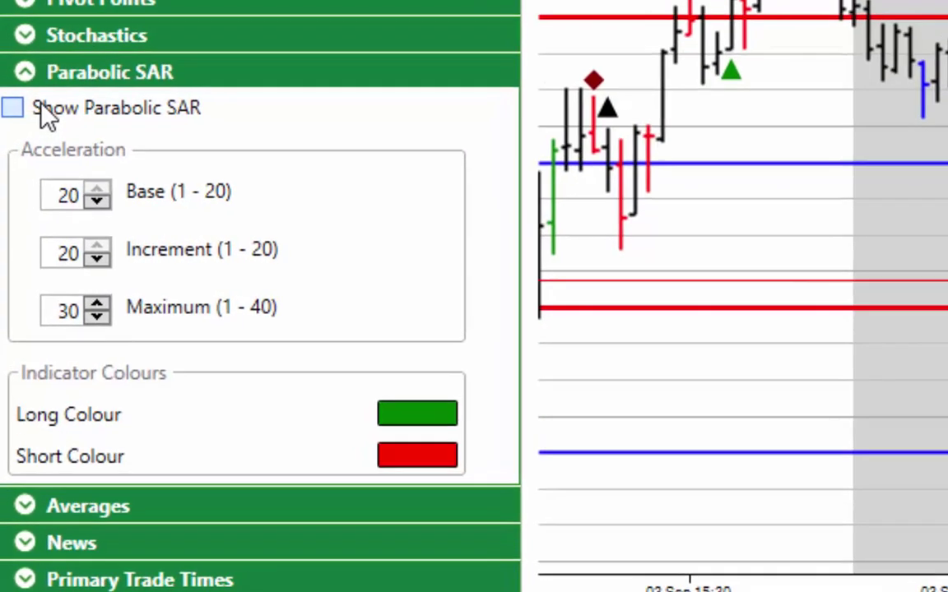
click(41, 109)
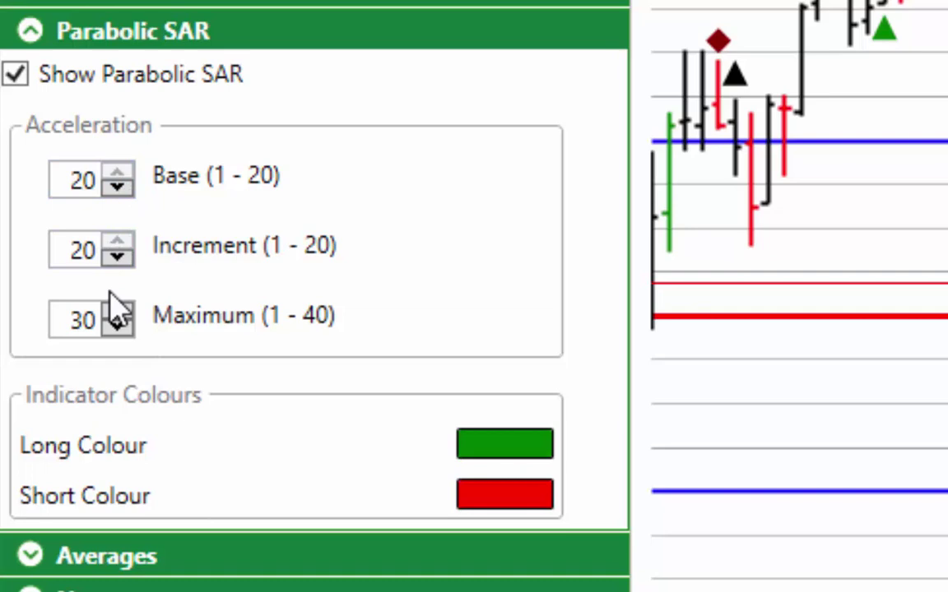
click(50, 40)
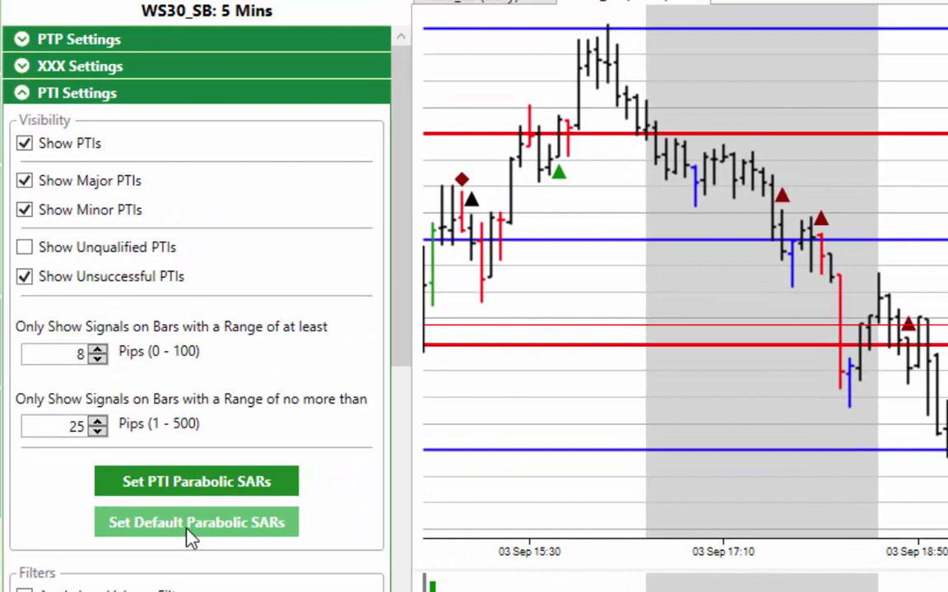
Step: Apply Set Default Parabolic SARs and hide the panel to see the red and green SAR dots
click(186, 531)
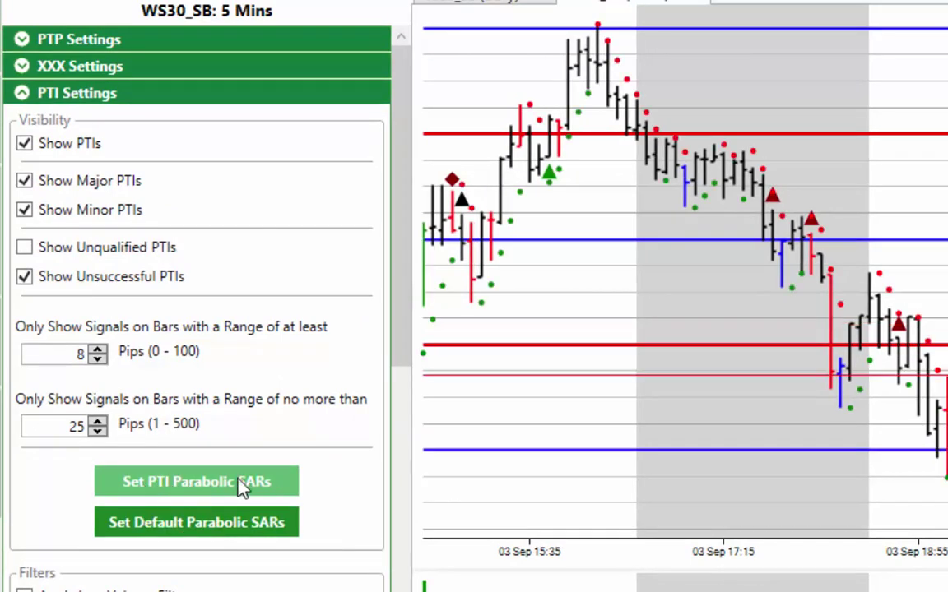
click(406, 4)
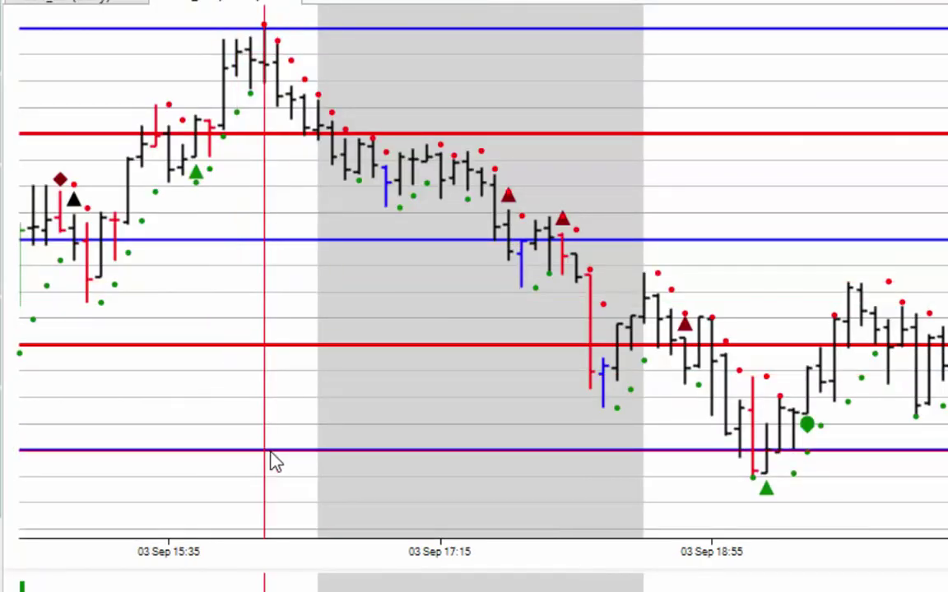
mouse_move(11, 321)
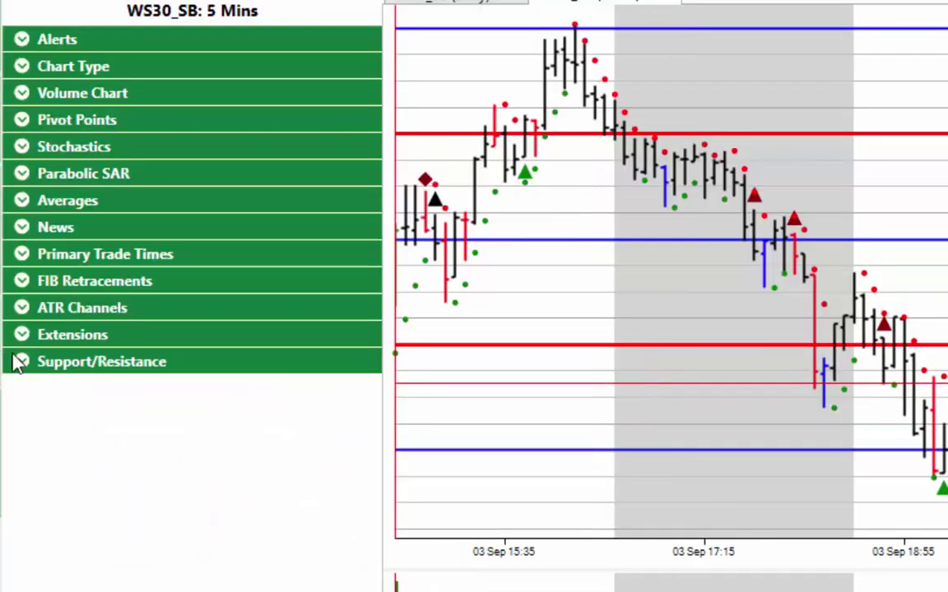
Step: Review the expanded Parabolic SAR values, then close the settings so the WS30 chart fills the window
click(51, 174)
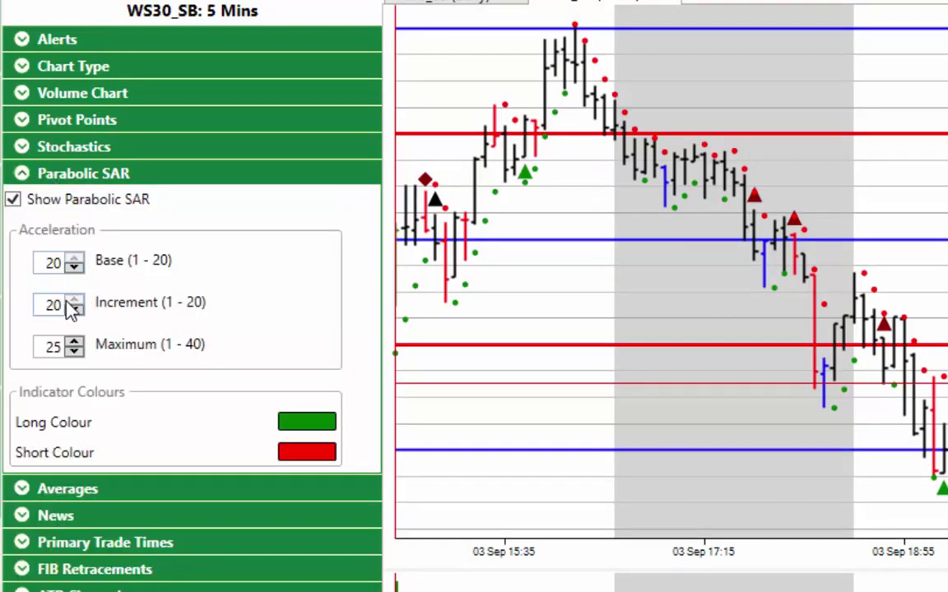
click(379, 4)
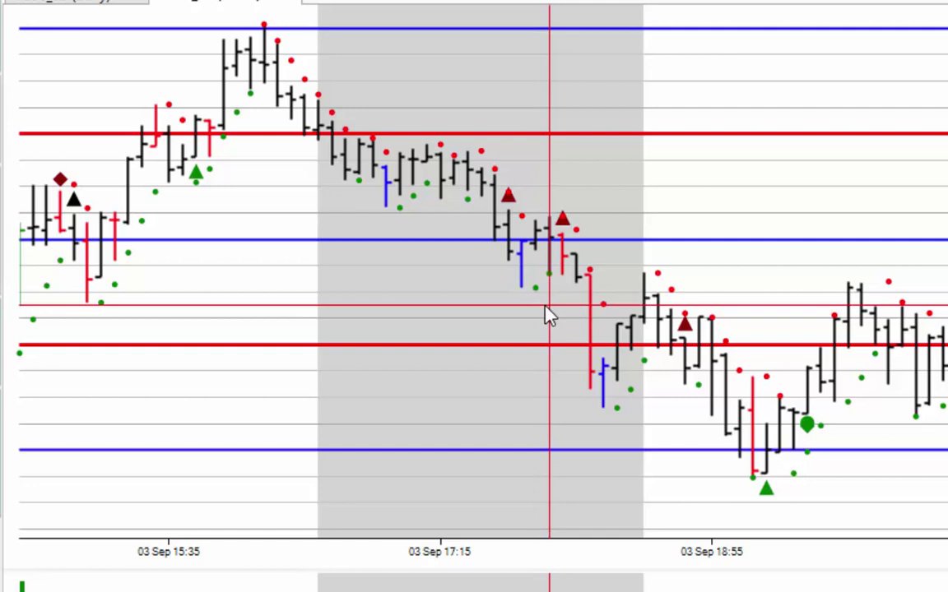
scroll(576, 207, down, 5)
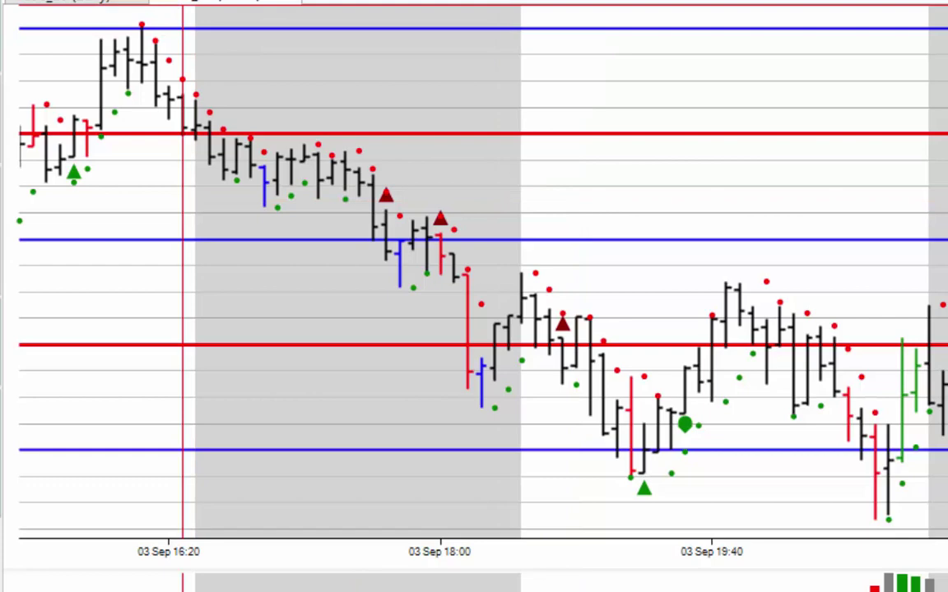
Step: Restore the chart toolbars and set the Extension Line tool to the 50% level
double_click(183, 4)
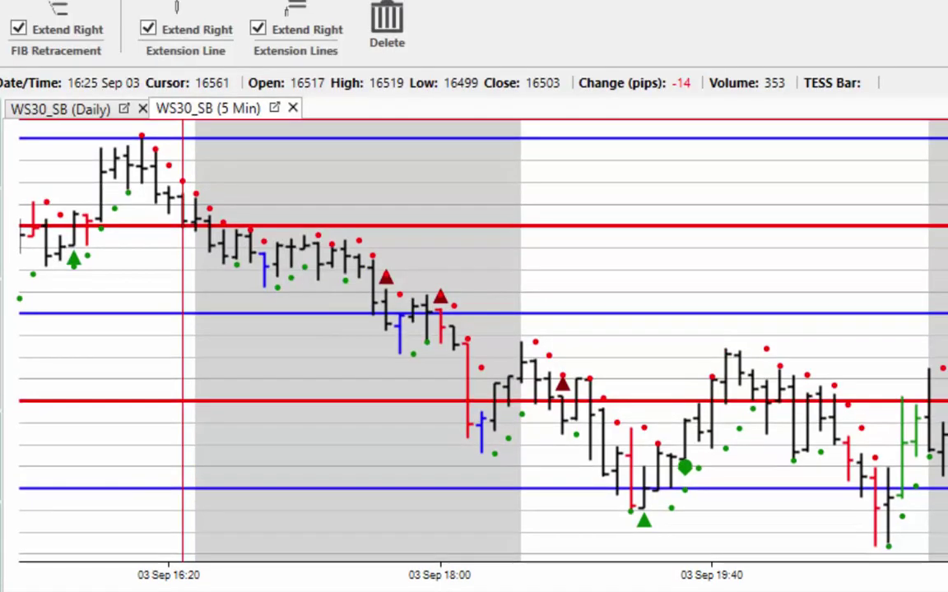
click(173, 11)
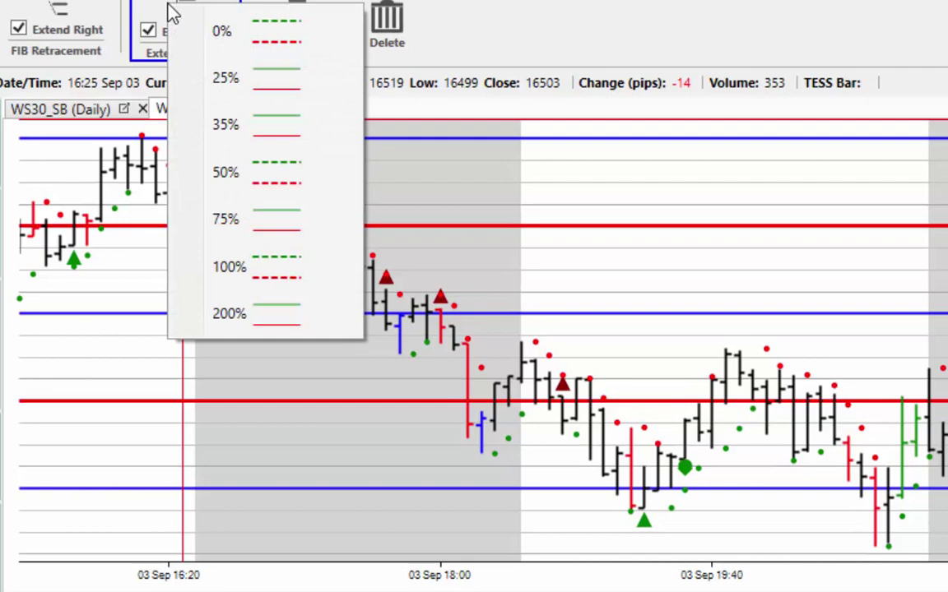
click(148, 37)
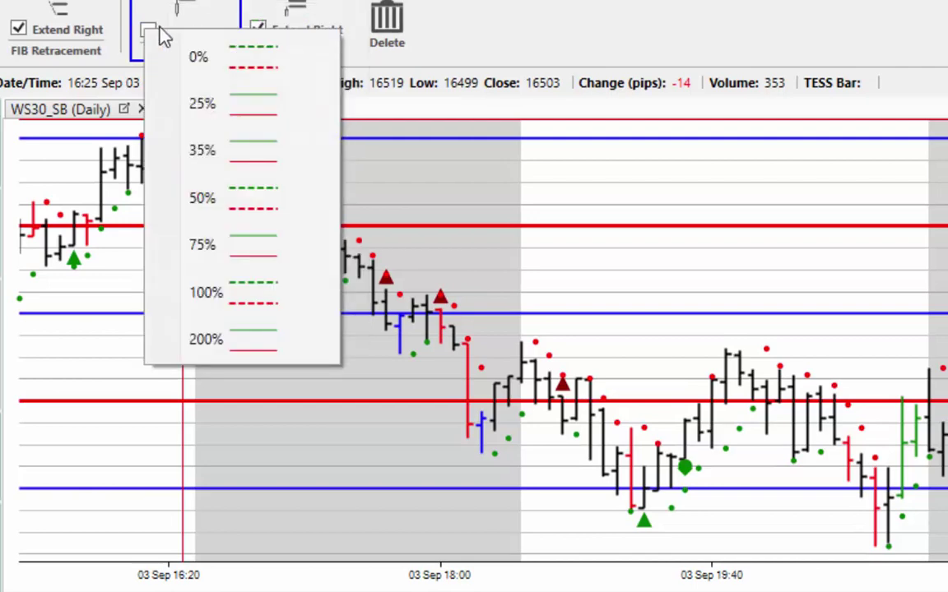
click(222, 216)
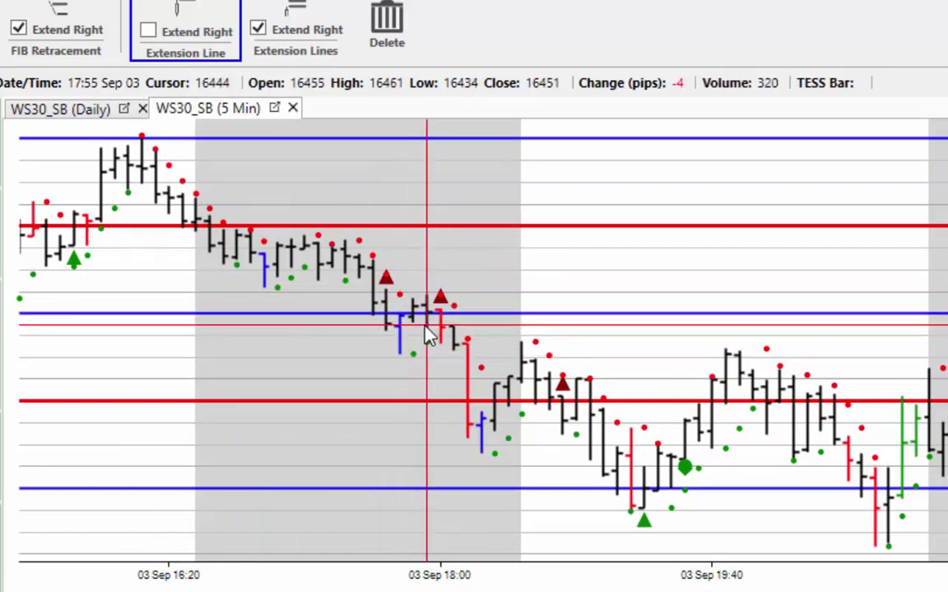
Step: Place 50% extension lines on bars at 16466, 16424 and 16425
click(415, 265)
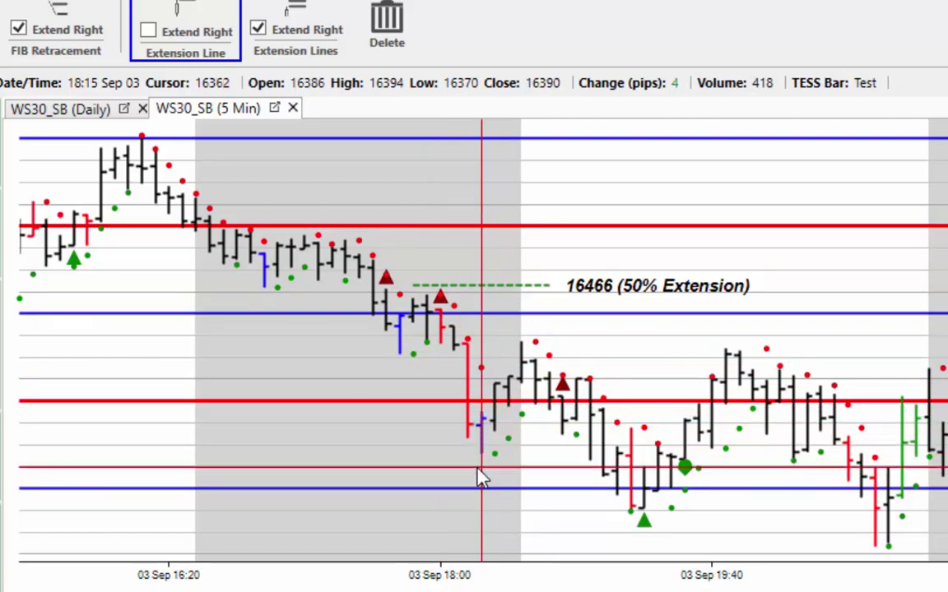
mouse_move(468, 525)
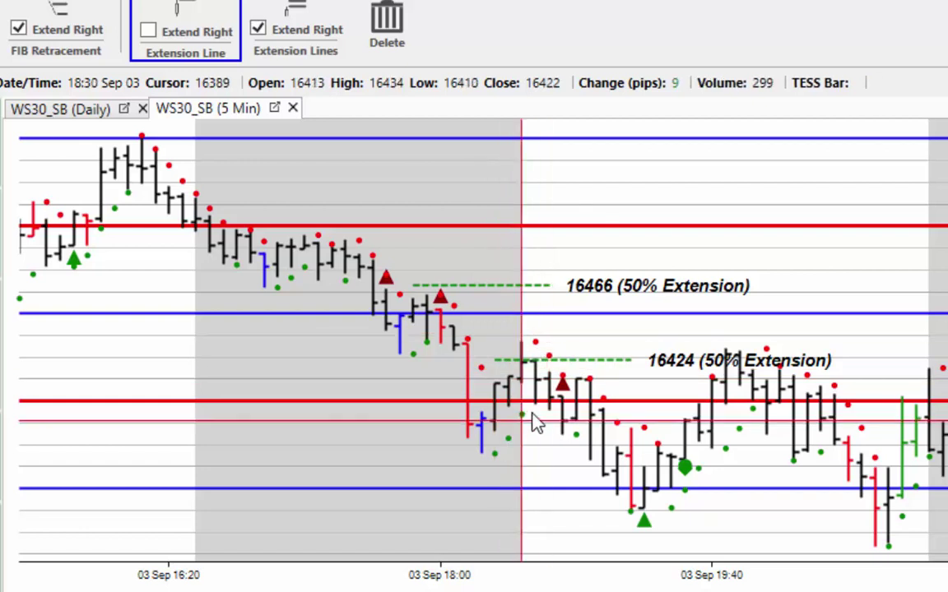
drag(581, 414, 495, 559)
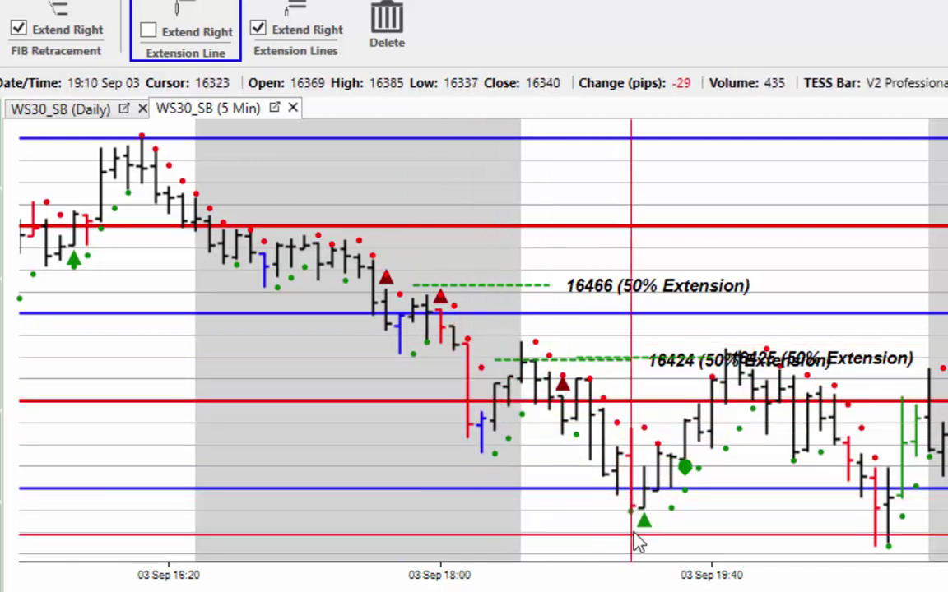
Step: Delete the 16424, 16425 and 16466 extension lines with Delete all Extensions on Bar
right_click(715, 364)
click(745, 377)
right_click(743, 363)
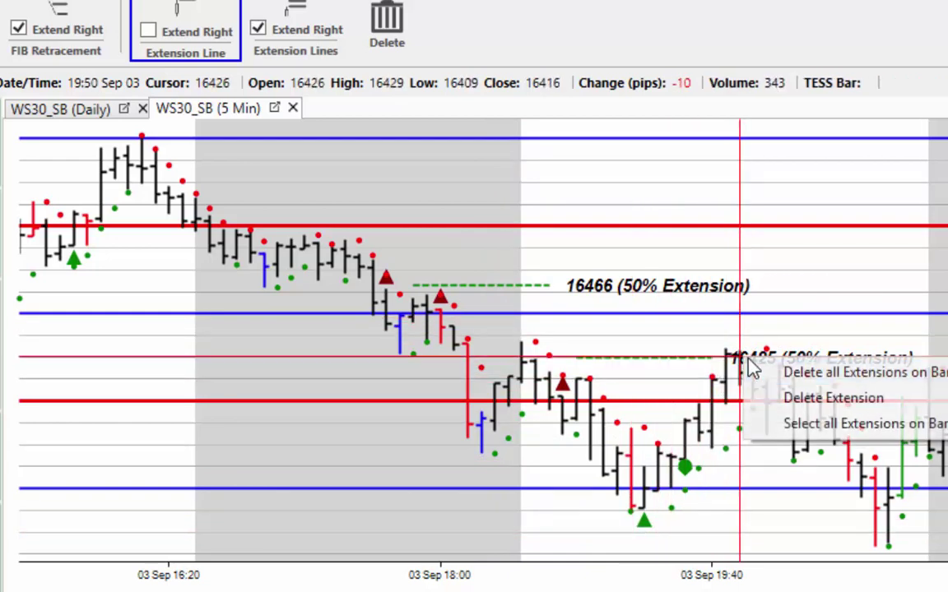
click(773, 372)
right_click(715, 306)
click(745, 307)
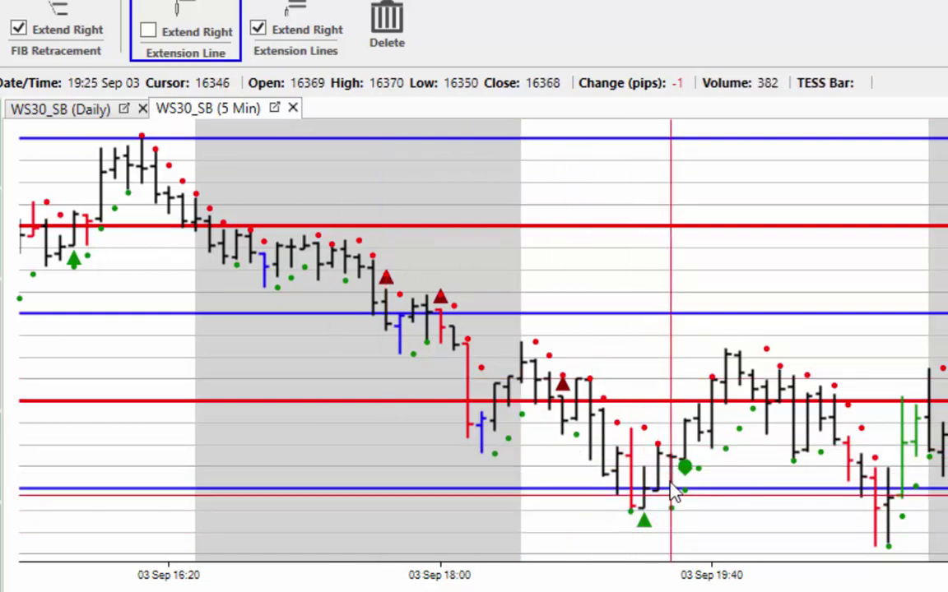
Step: Reselect the 50% extension level and mark the later bars, starting at 16380
click(186, 25)
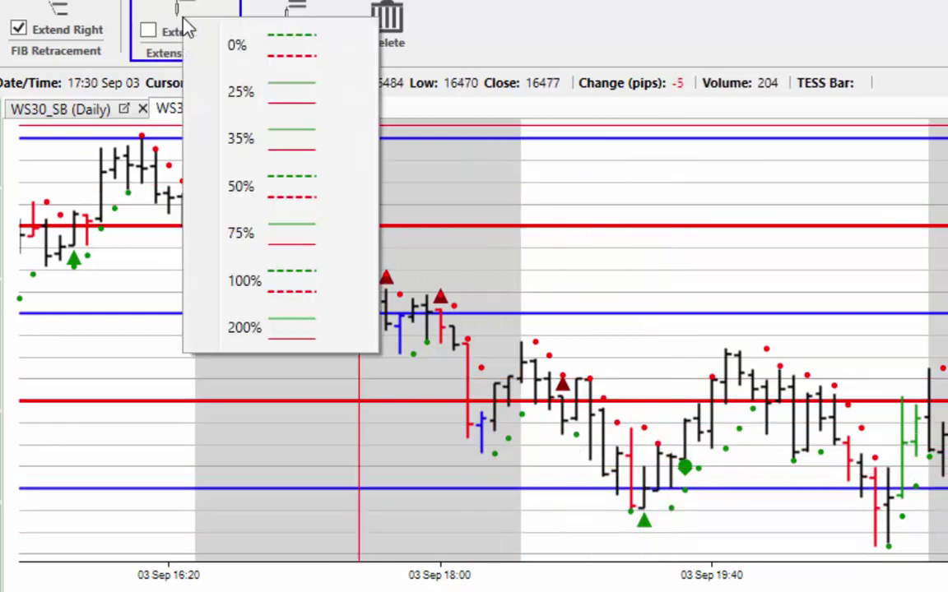
click(286, 201)
click(667, 301)
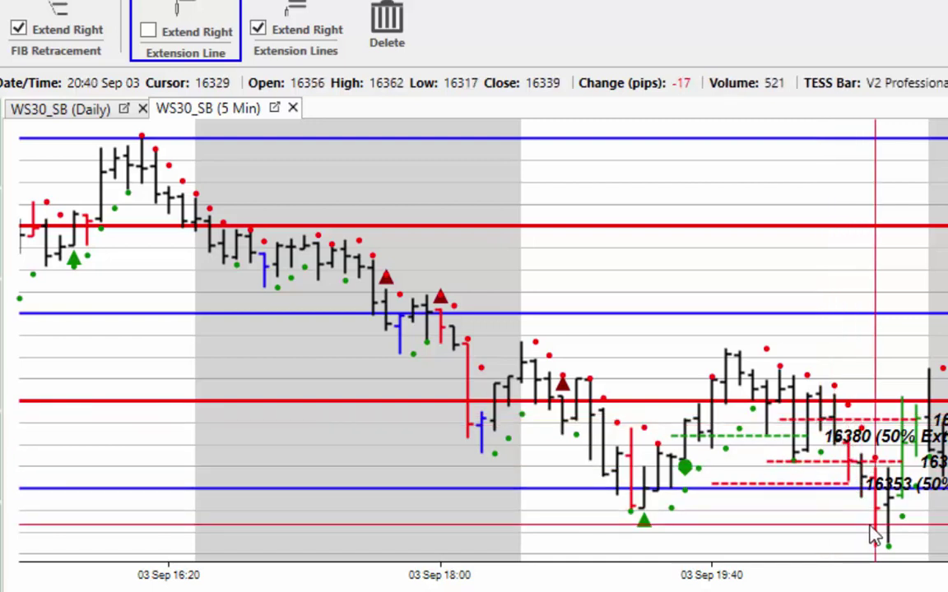
Step: Remove the red dashed lines and the 16380 extension, then scroll the chart forward
click(901, 493)
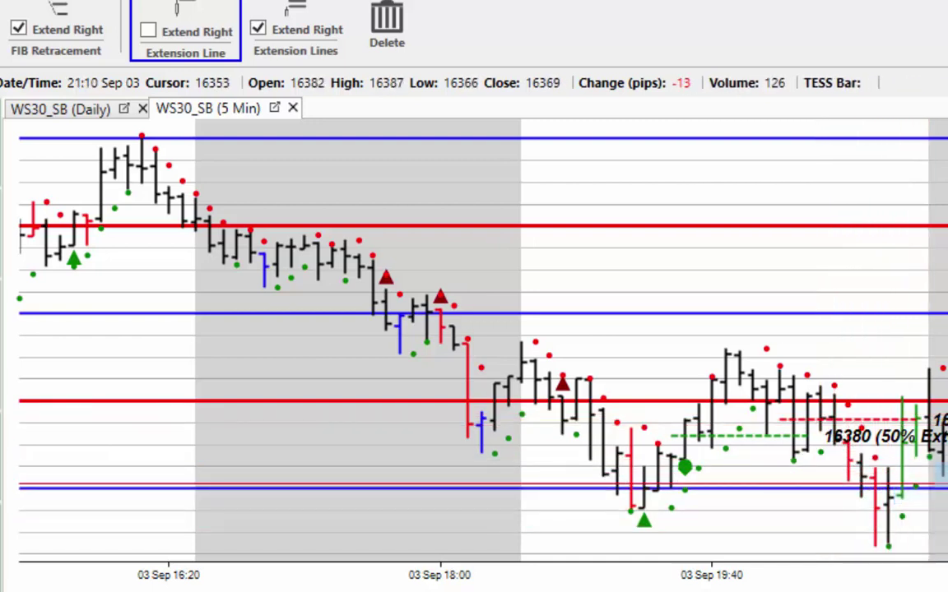
right_click(852, 441)
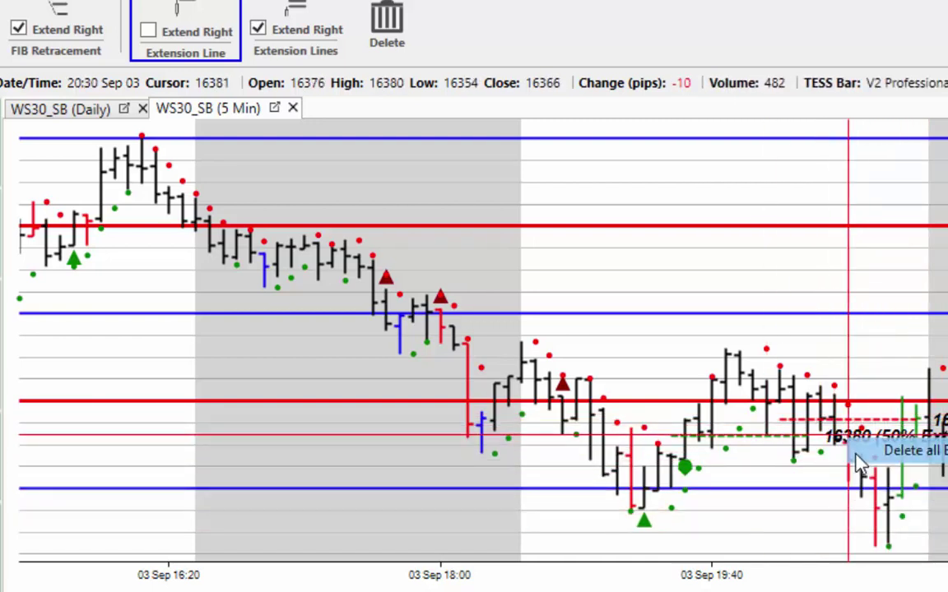
click(897, 451)
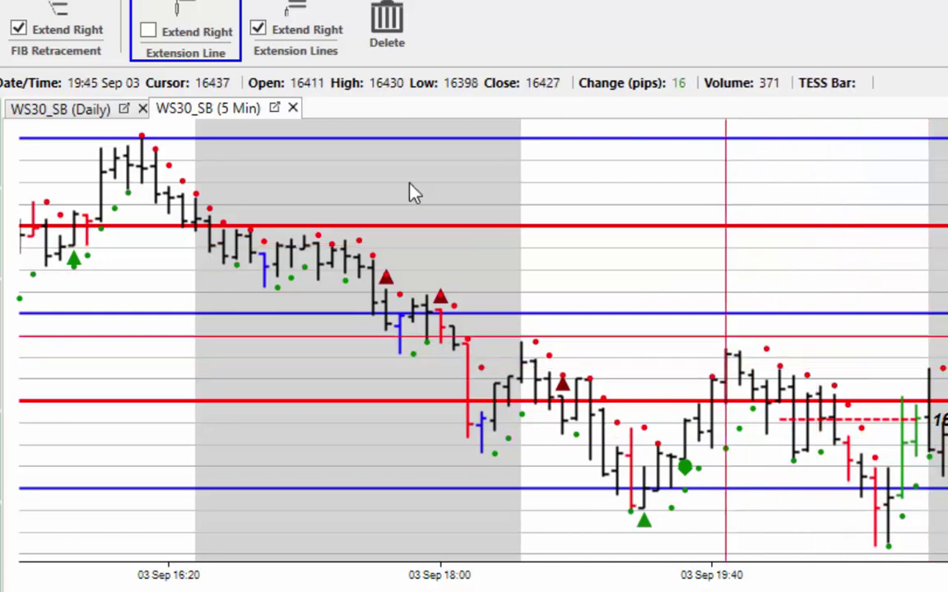
scroll(804, 334, down, 5)
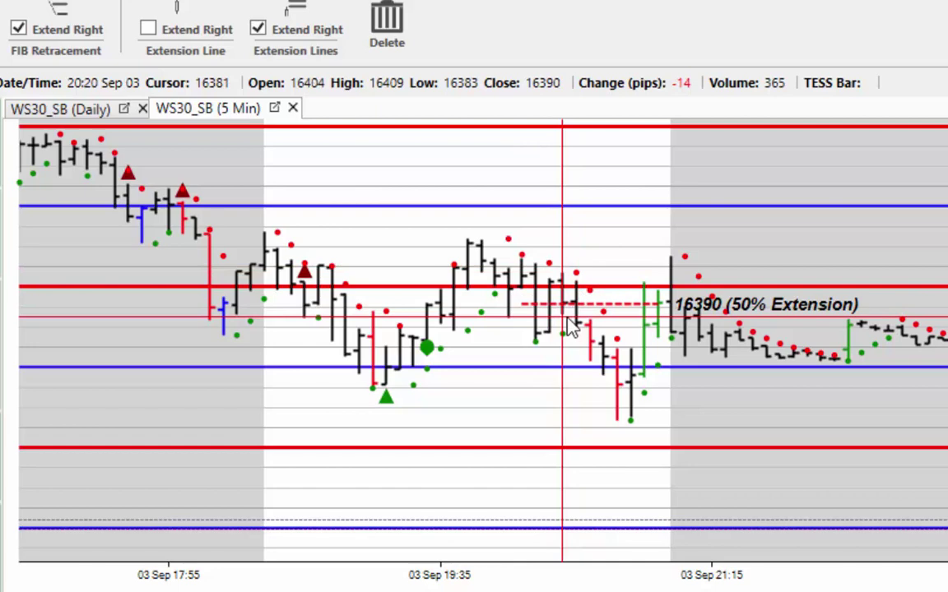
Step: Choose the 50% level and place an extension at 16422 above the 16390 line
click(189, 17)
click(303, 182)
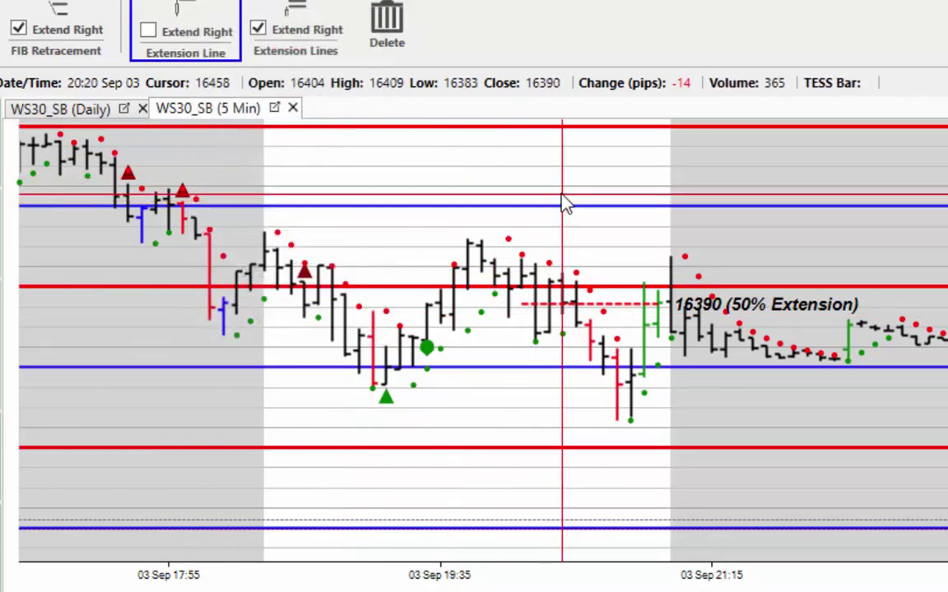
click(564, 203)
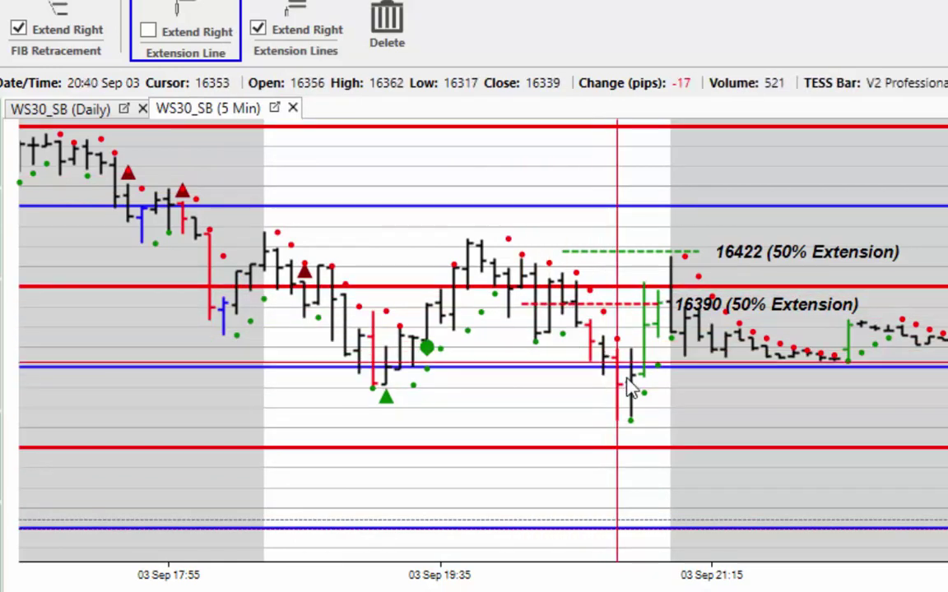
right_click(722, 311)
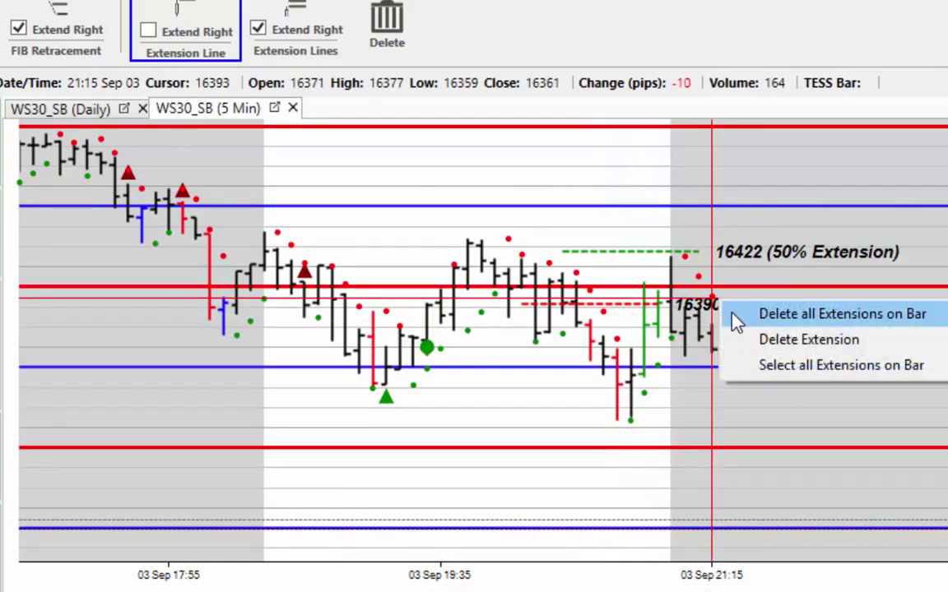
Step: Delete the 16390 and 16422 extension lines
click(734, 319)
right_click(724, 251)
click(781, 261)
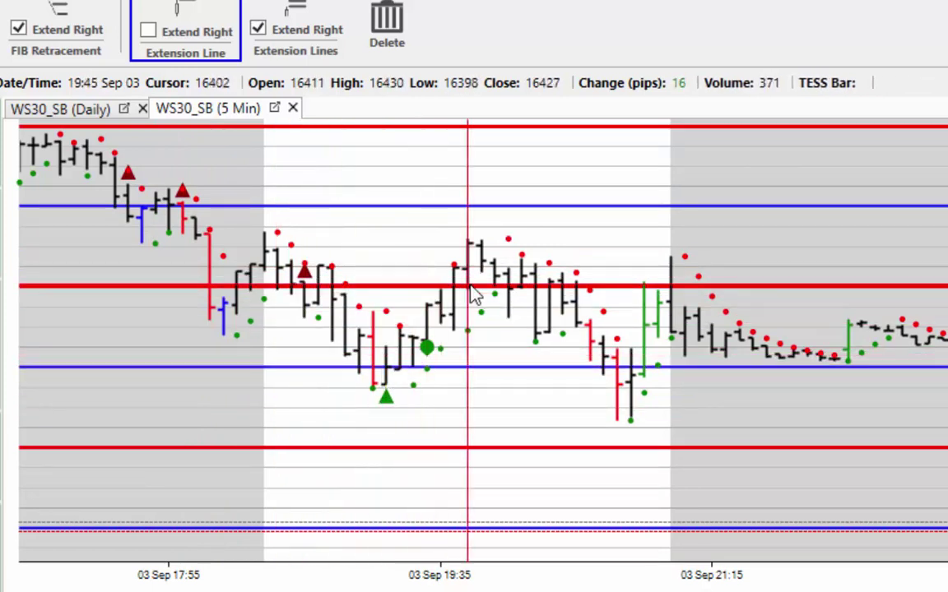
Step: Place a 50% extension at 16388, delete it, and switch off the Extension Line tool
click(401, 271)
right_click(613, 321)
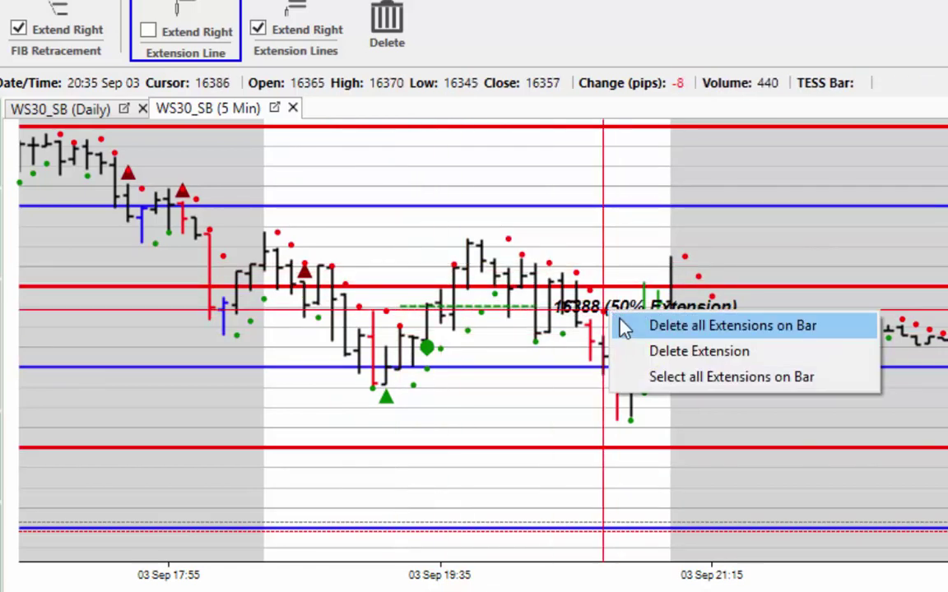
click(626, 328)
click(186, 24)
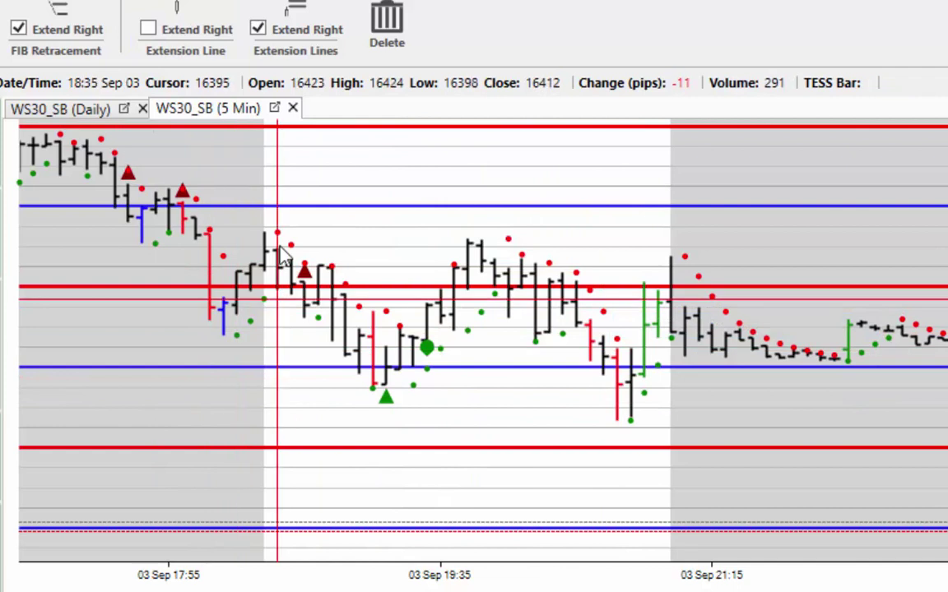